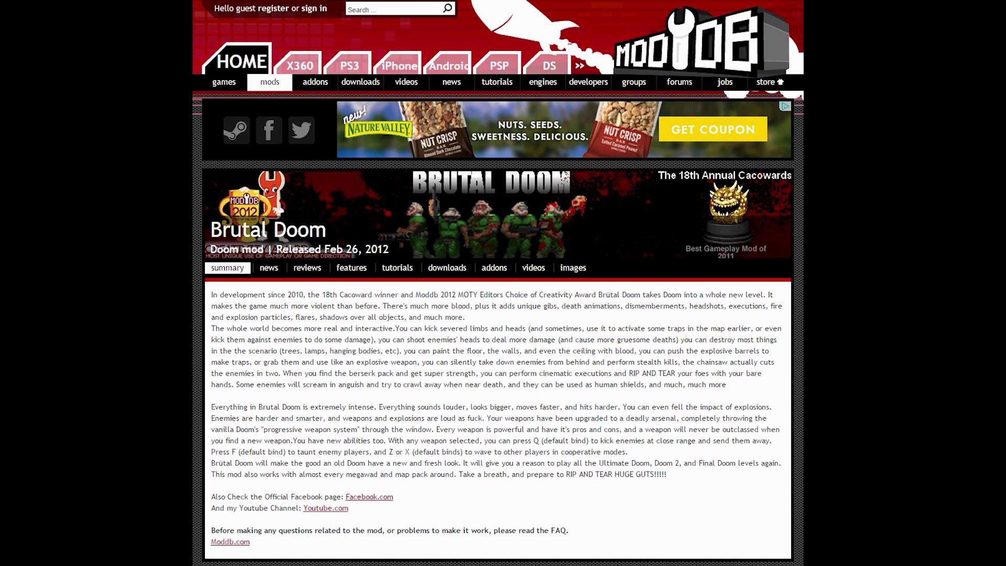
- Open Brutal Doom's downloads list and follow the 'Brutal Doom version 19' link
{"action": "scroll", "coordinate": [498, 283], "scroll_direction": "down", "scroll_amount": 10}
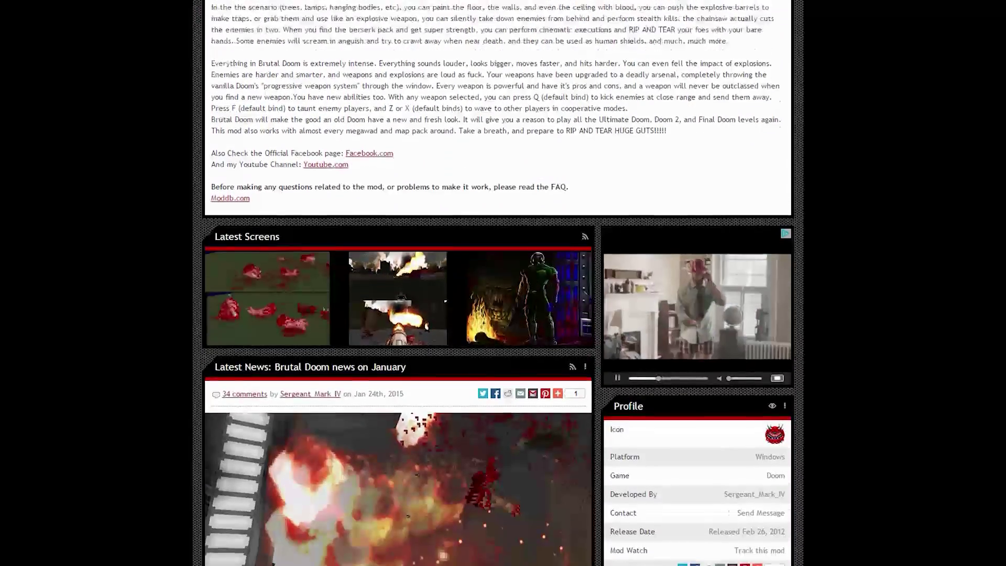
{"action": "scroll", "coordinate": [498, 283], "scroll_direction": "down", "scroll_amount": 3}
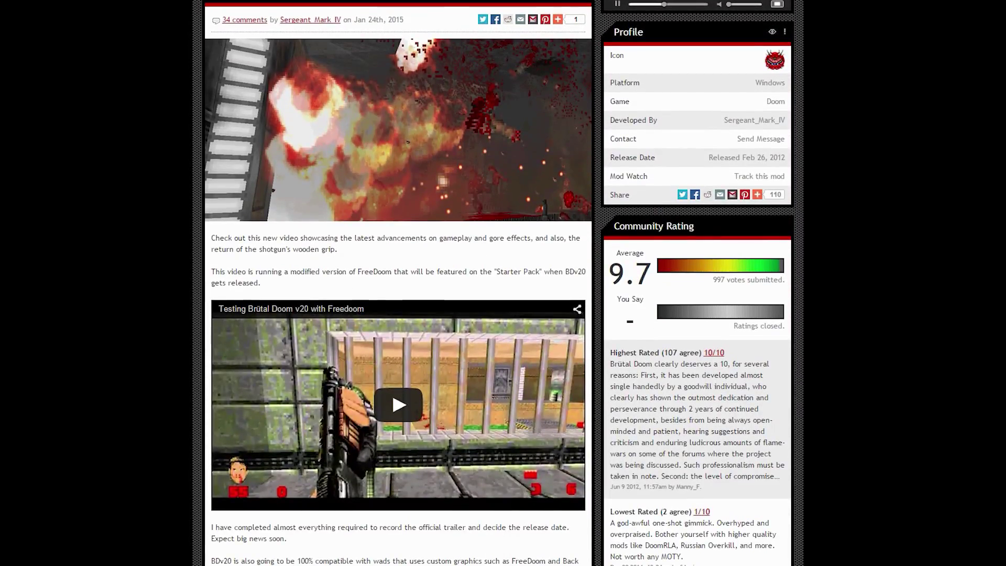
{"action": "scroll", "coordinate": [499, 283], "scroll_direction": "down", "scroll_amount": 4}
{"action": "scroll", "coordinate": [498, 283], "scroll_direction": "down", "scroll_amount": 8}
{"action": "scroll", "coordinate": [498, 283], "scroll_direction": "down", "scroll_amount": 7}
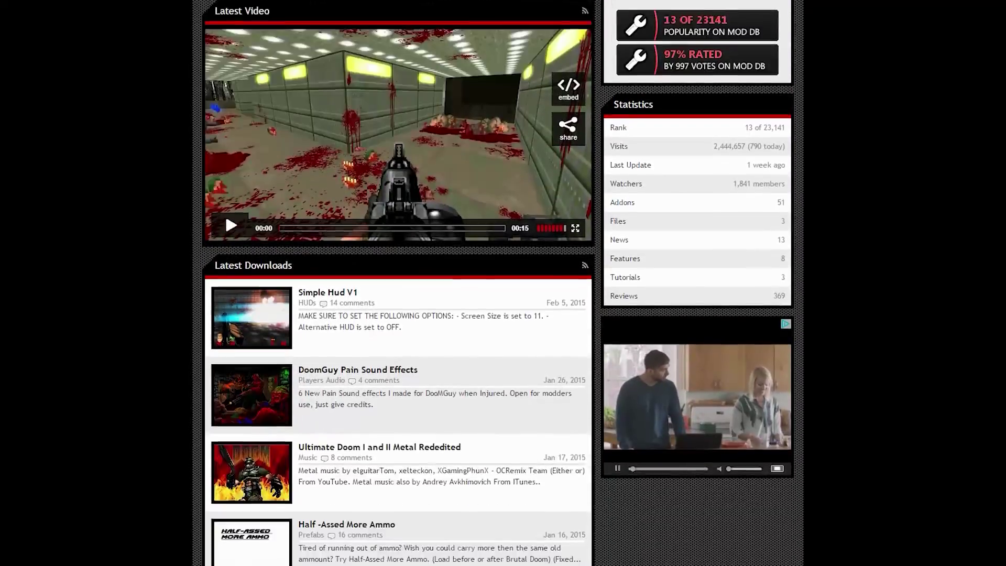
{"action": "scroll", "coordinate": [499, 283], "scroll_direction": "up", "scroll_amount": 20}
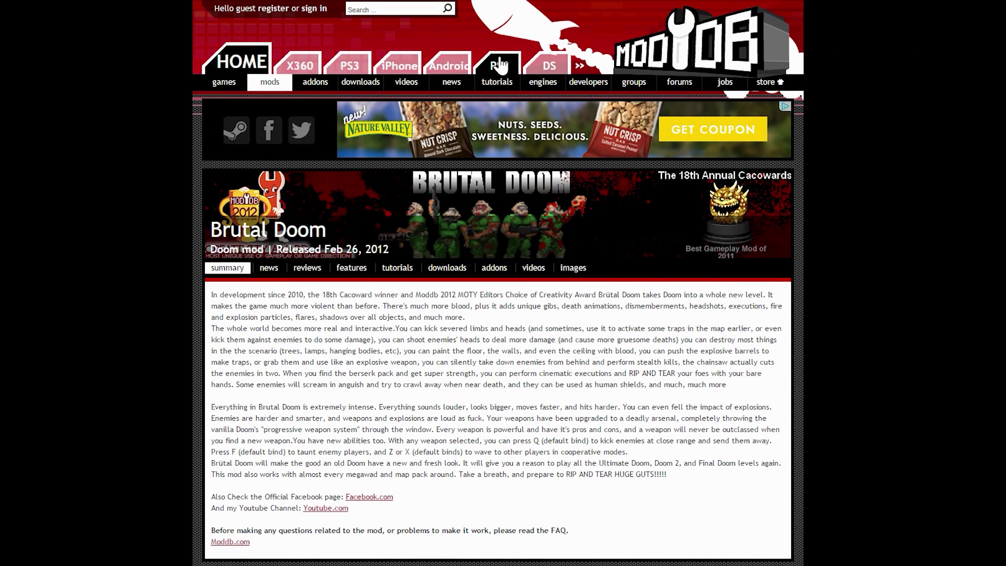
{"action": "left_click", "coordinate": [447, 271]}
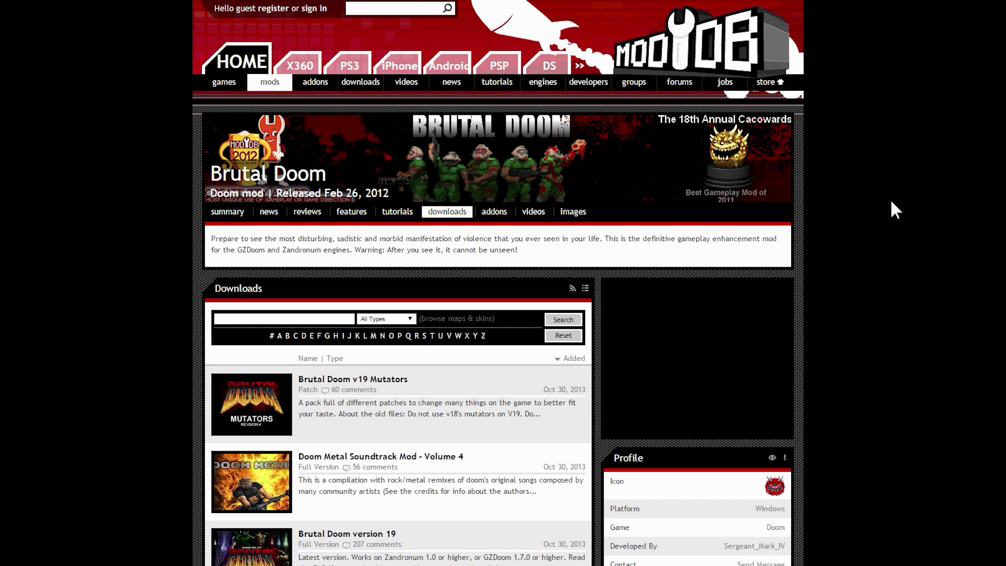
{"action": "scroll", "coordinate": [497, 283], "scroll_direction": "down", "scroll_amount": 4}
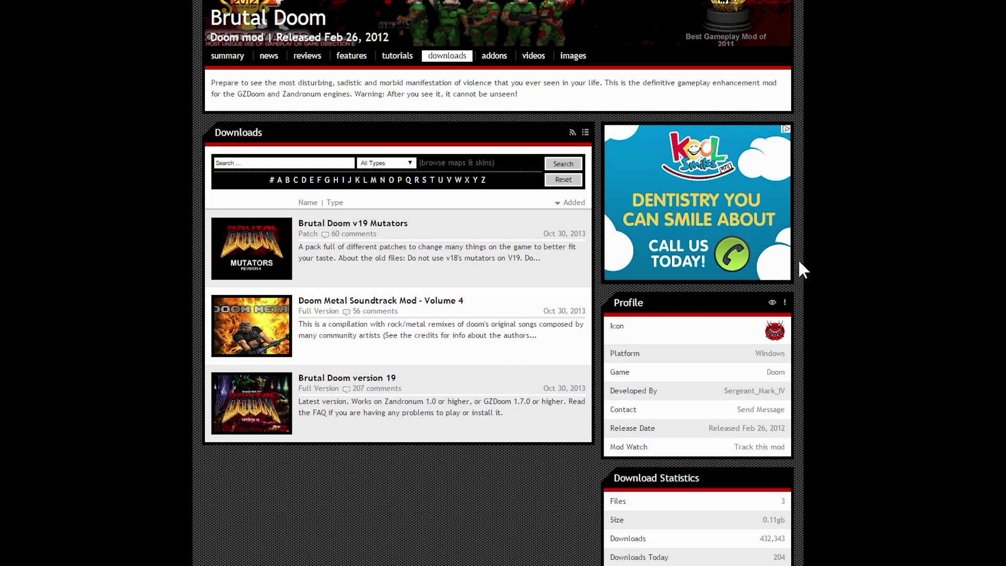
{"action": "left_click", "coordinate": [383, 379]}
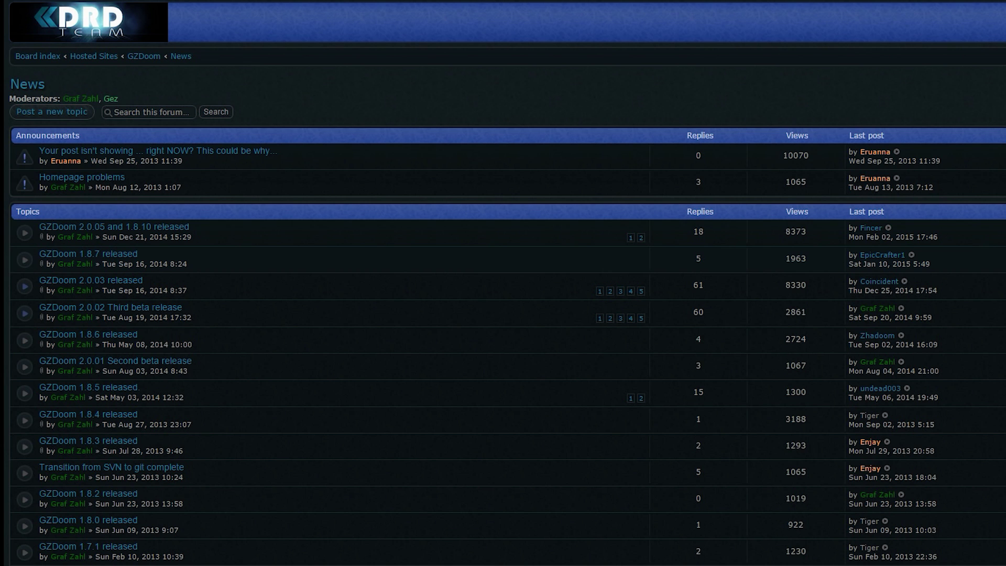
- Open the 'GZDoom 2.0.05 and 1.8.10 released' topic on the GZDoom News board
{"action": "left_click", "coordinate": [160, 228]}
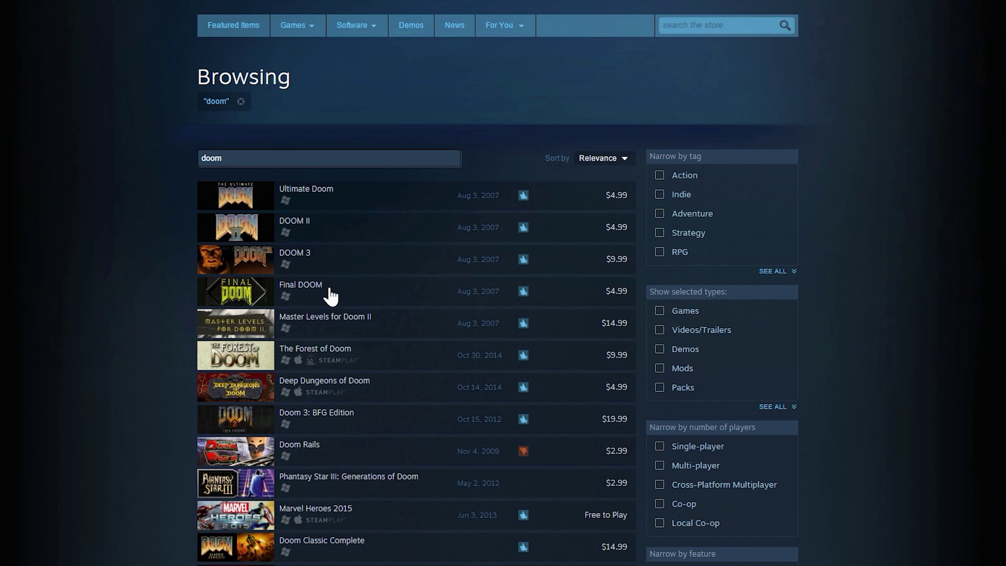
- Open the Doom Classic Complete package page from the 'doom' search results
{"action": "mouse_move", "coordinate": [341, 319]}
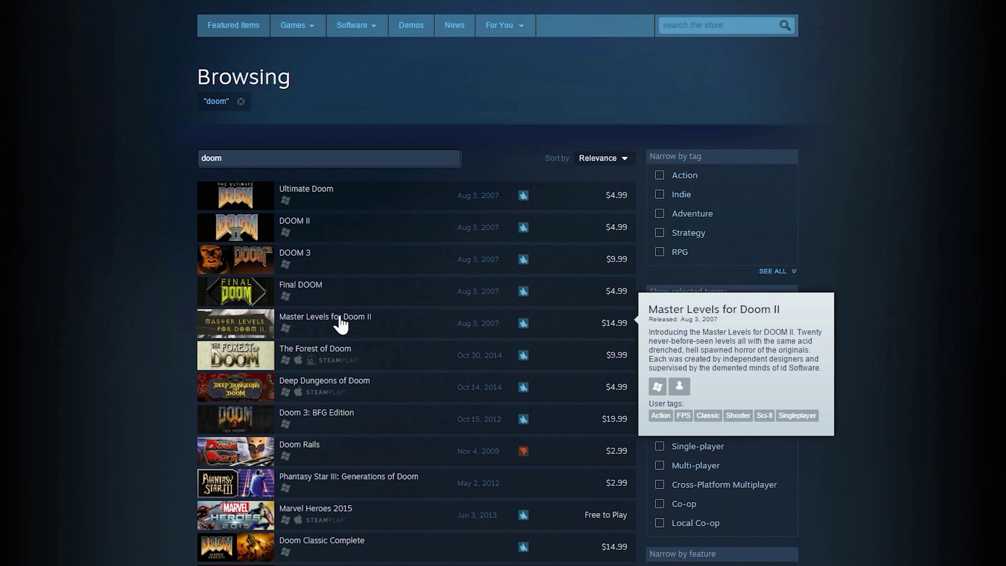
{"action": "scroll", "coordinate": [330, 504], "scroll_direction": "down", "scroll_amount": 2}
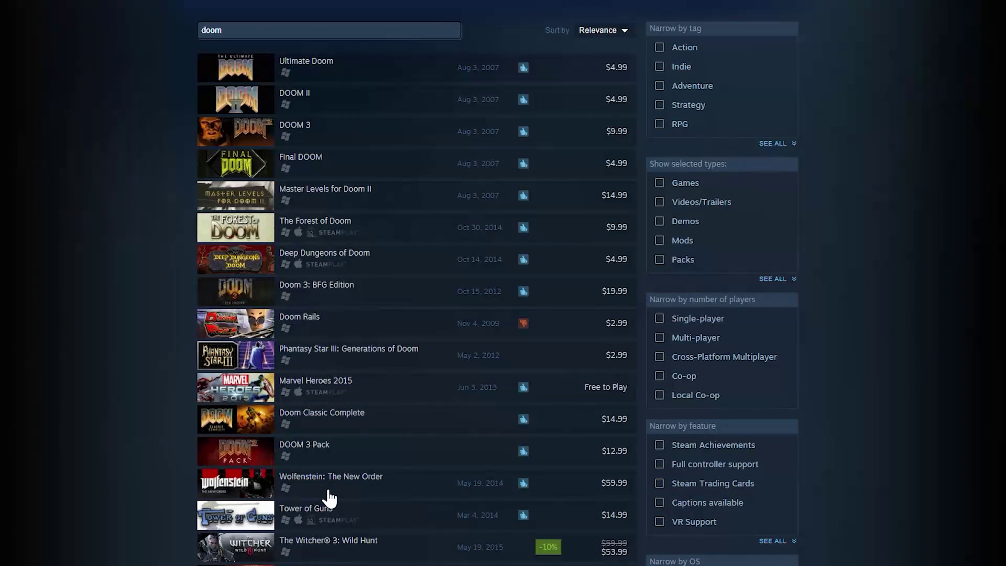
{"action": "left_click", "coordinate": [319, 422]}
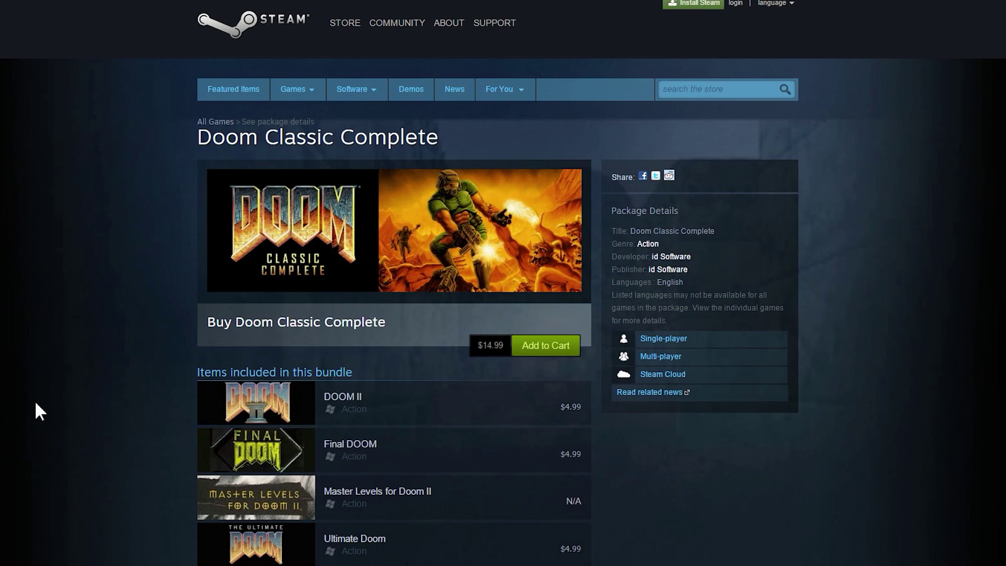
{"action": "scroll", "coordinate": [35, 400], "scroll_direction": "down", "scroll_amount": 1}
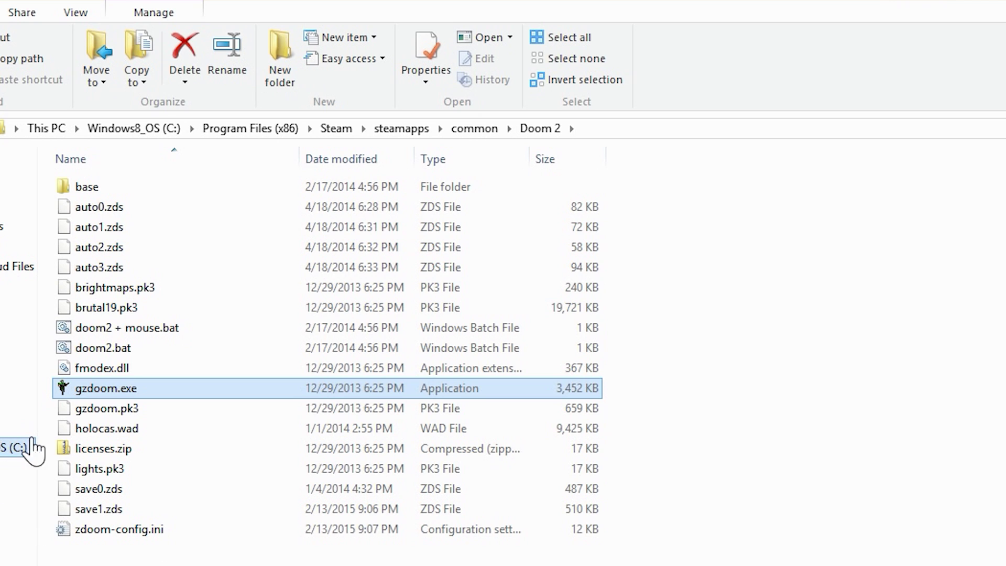
- Launch doom2.bat with holocas.wad and brutal19.pk3 using the DOOM 2 IWAD
{"action": "left_click", "coordinate": [74, 429]}
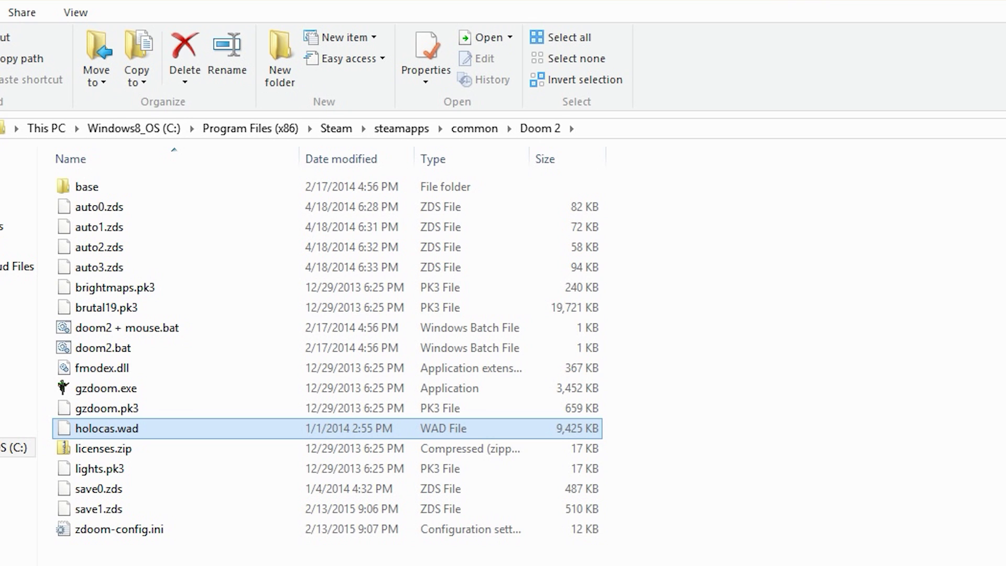
{"action": "left_click", "coordinate": [83, 309], "text": "ctrl"}
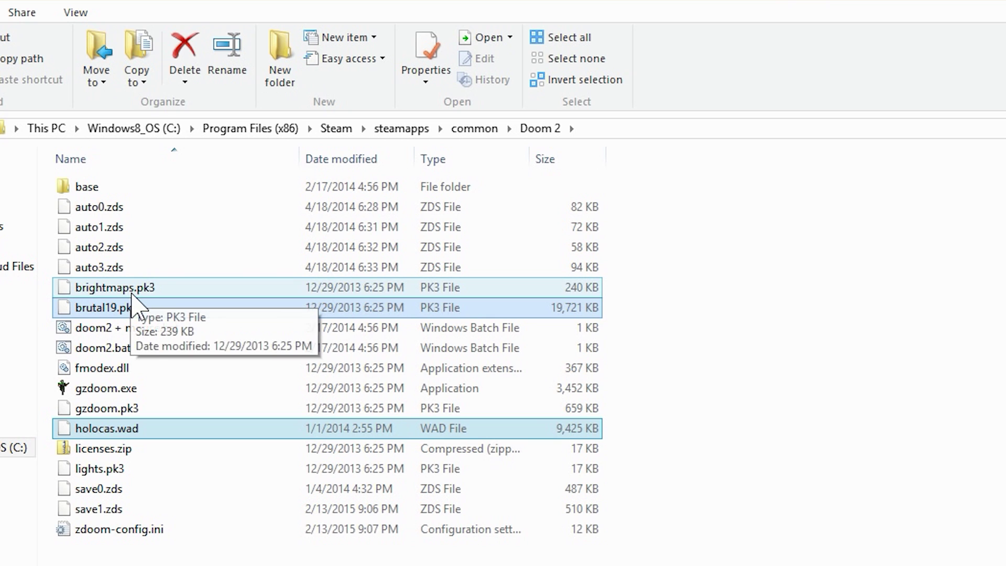
{"action": "left_click_drag", "start_coordinate": [134, 308], "coordinate": [131, 389]}
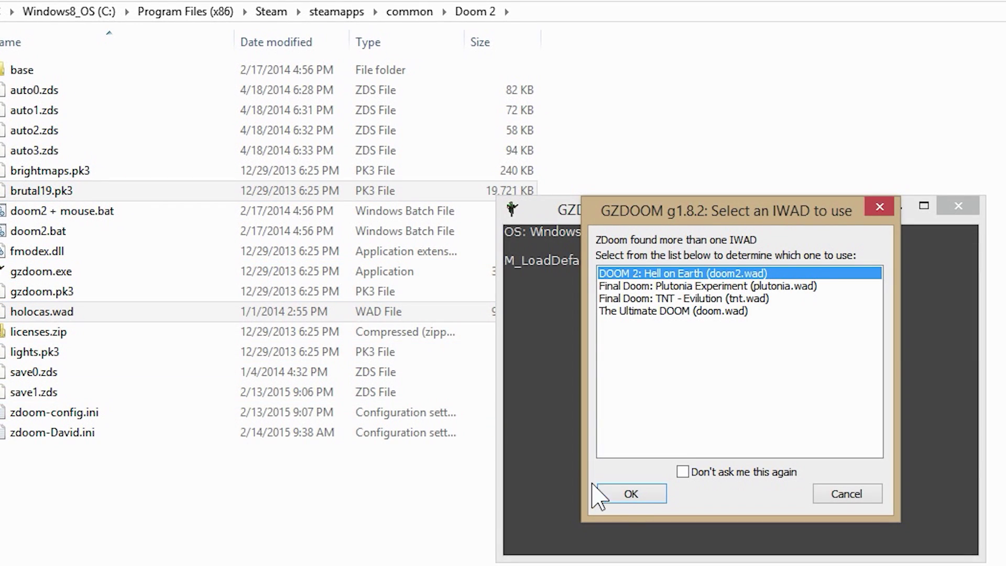
{"action": "left_click", "coordinate": [630, 495]}
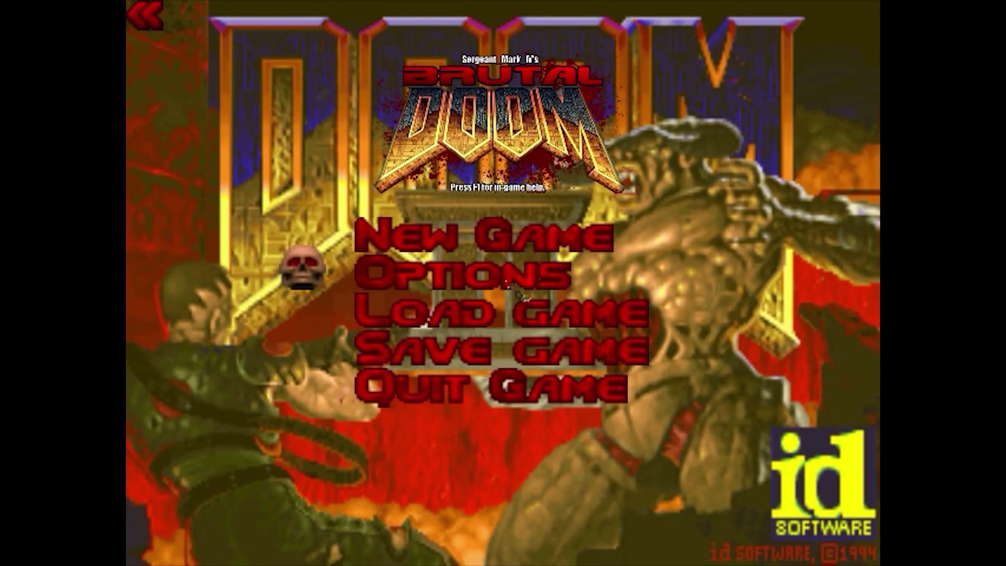
- Turn on Always Mouselook in the mouse options
{"action": "left_click", "coordinate": [506, 286]}
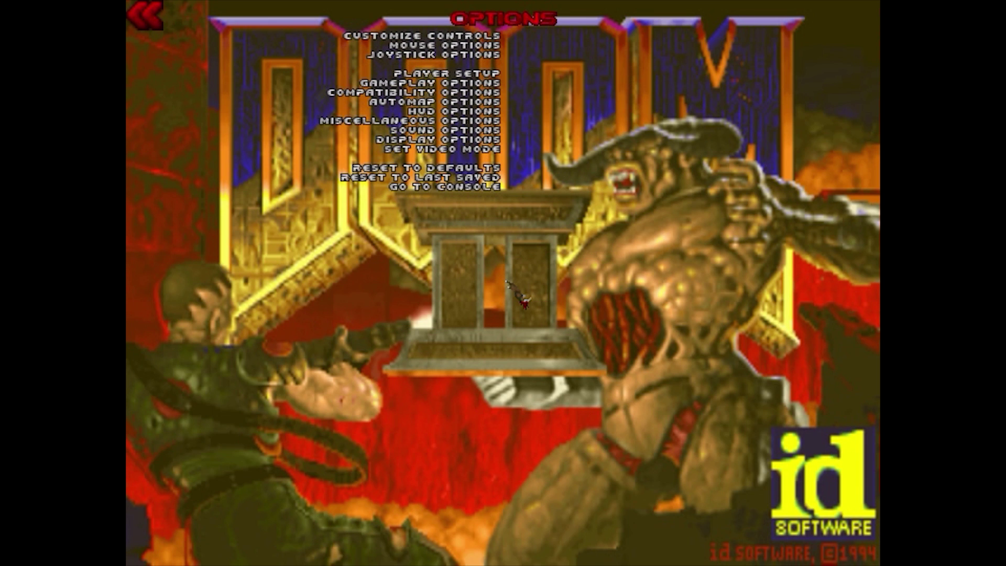
{"action": "left_click", "coordinate": [469, 46]}
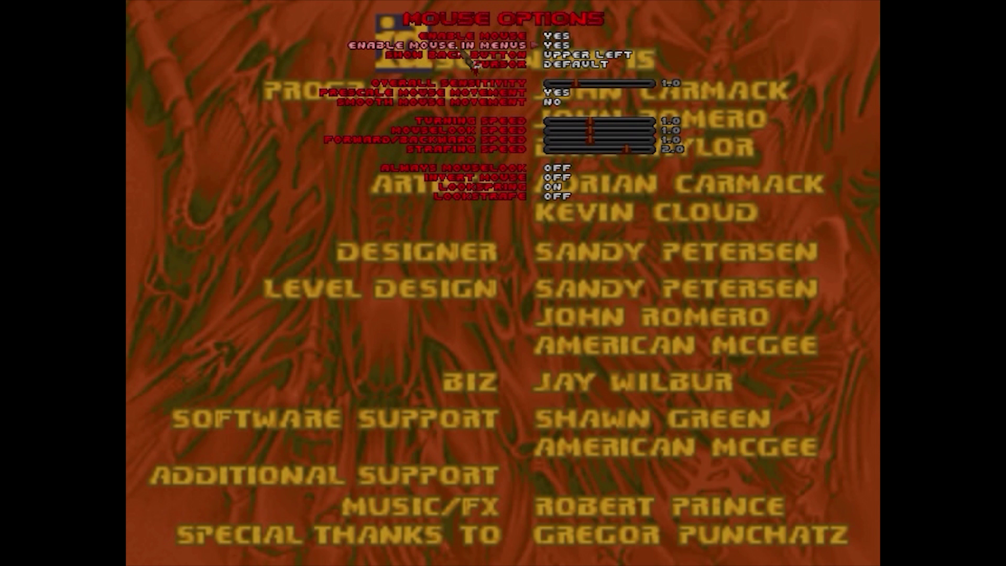
{"action": "left_click", "coordinate": [558, 184]}
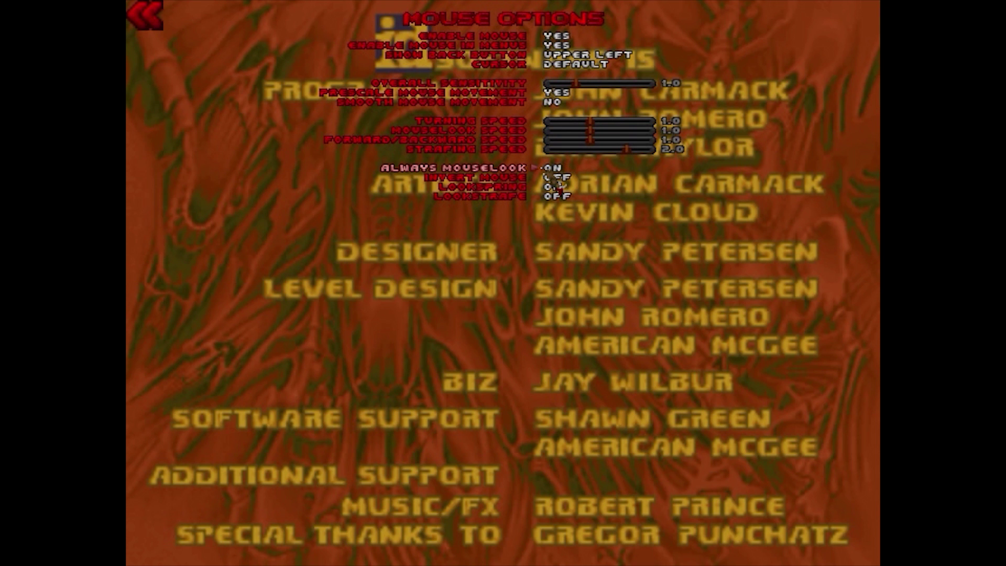
{"action": "key", "text": "Escape"}
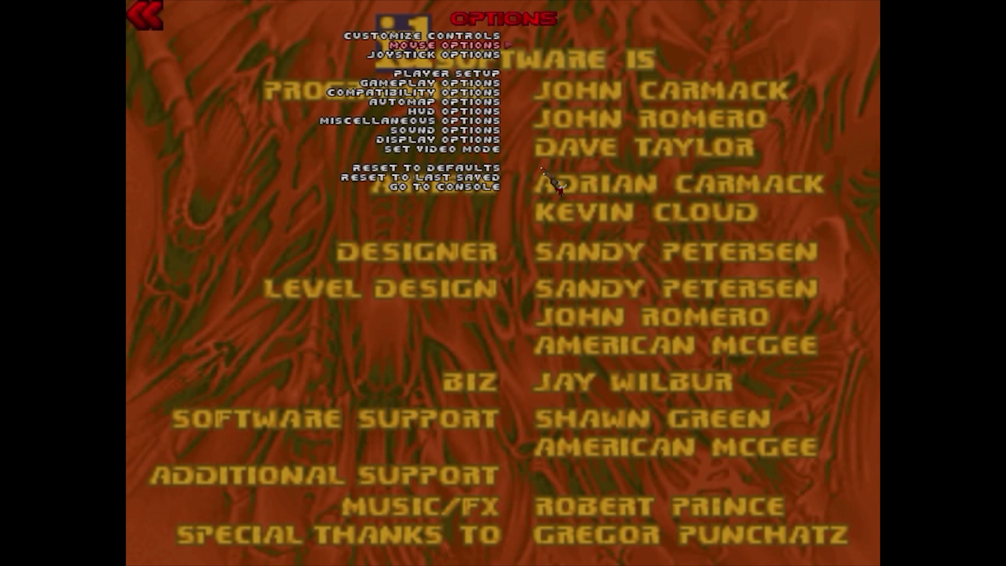
- Look through the control key bindings, then start a new game on Harsh skill
{"action": "left_click", "coordinate": [519, 37]}
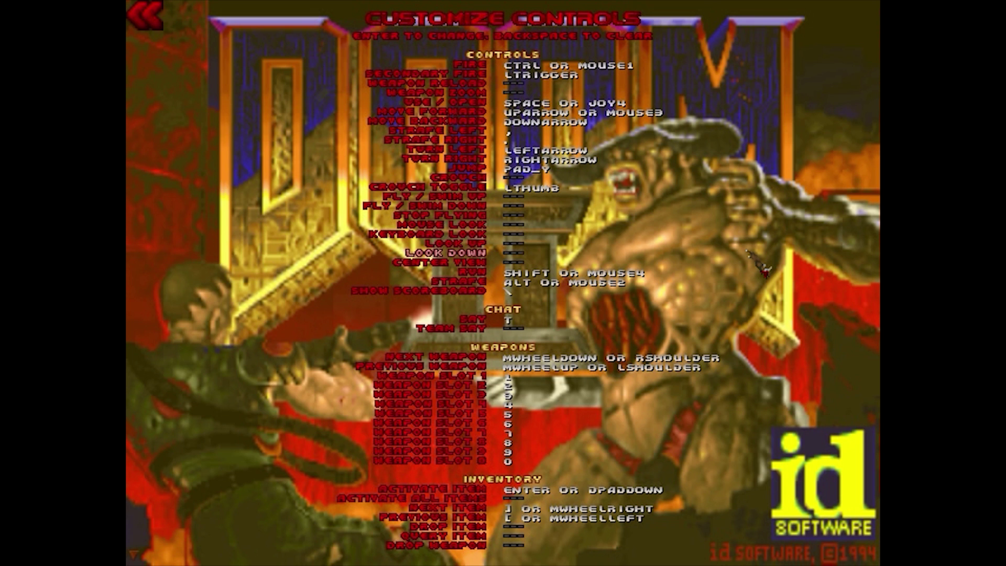
{"action": "scroll", "coordinate": [750, 254], "scroll_direction": "down", "scroll_amount": 5}
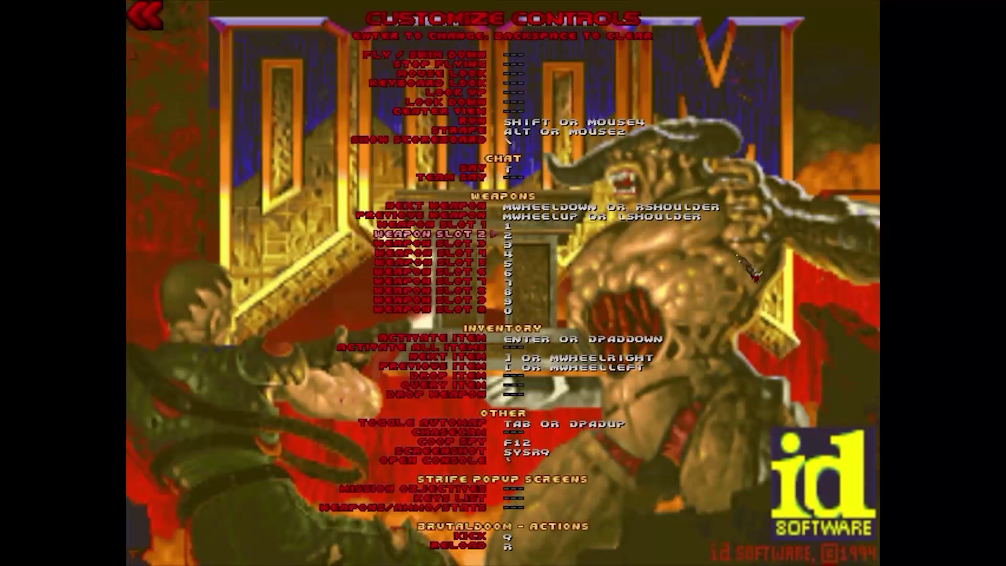
{"action": "key", "text": "Escape"}
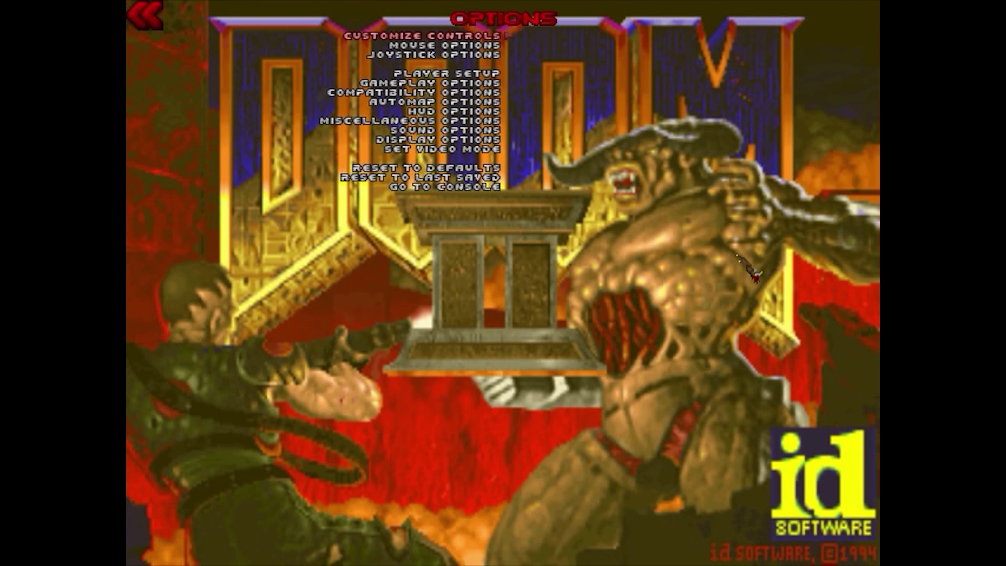
{"action": "key", "text": "Escape"}
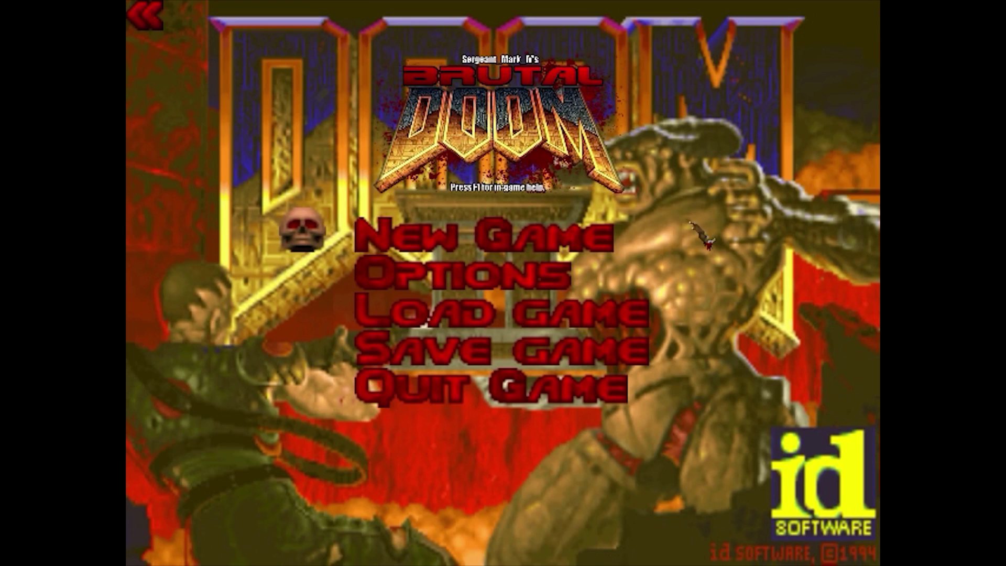
{"action": "left_click", "coordinate": [555, 238]}
{"action": "left_click", "coordinate": [330, 286]}
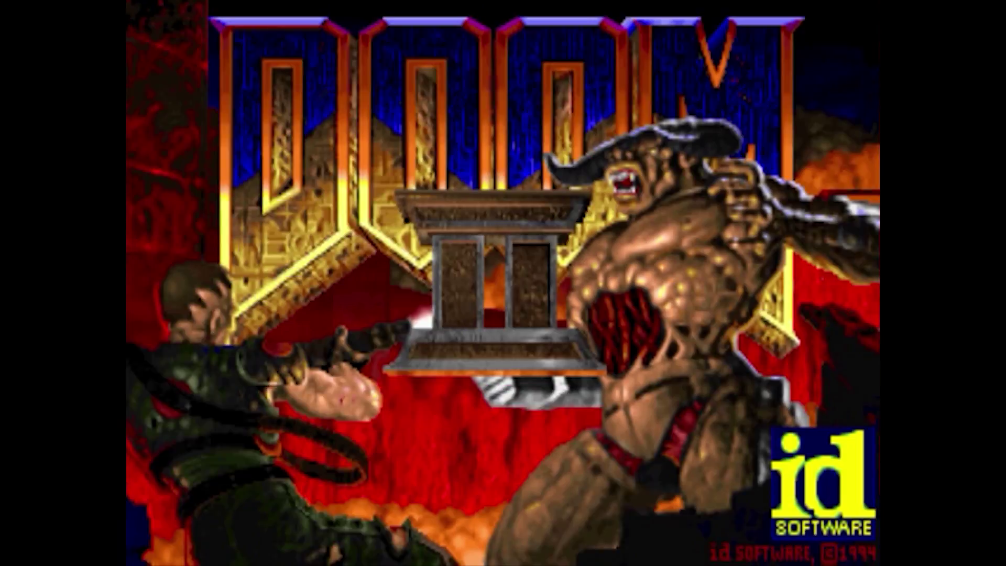
- Shoot the two soldiers on the doorway steps while dodging their fire
{"action": "key", "text": "Left"}
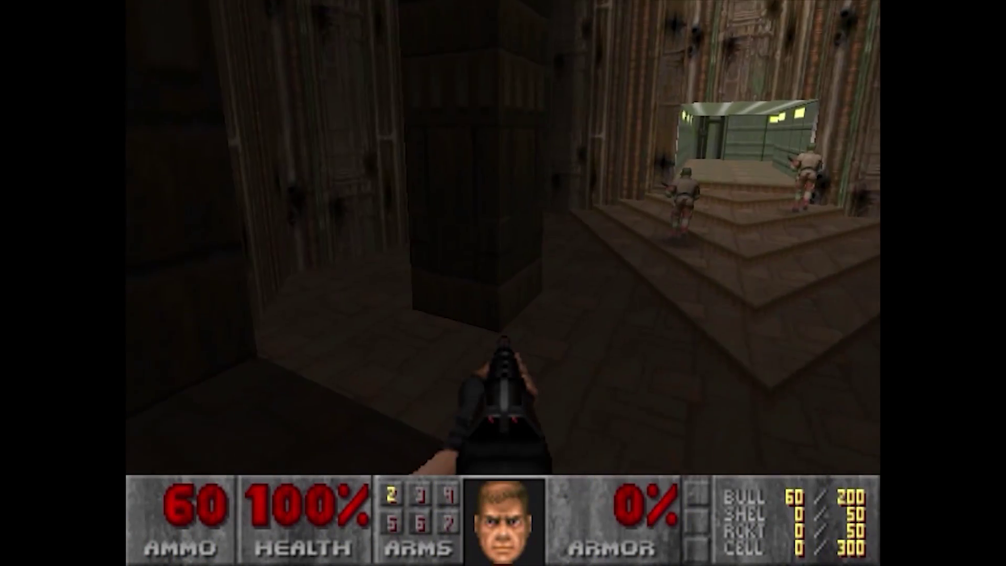
{"action": "key", "text": "Right"}
{"action": "key", "text": "Up"}
{"action": "key", "text": "Up"}
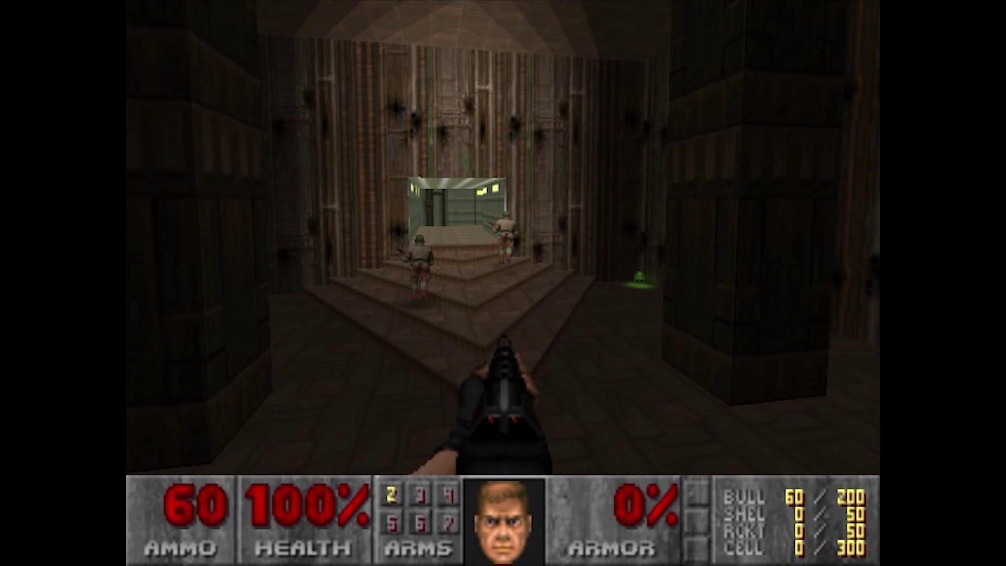
{"action": "key", "text": "ctrl"}
{"action": "key", "text": "Up"}
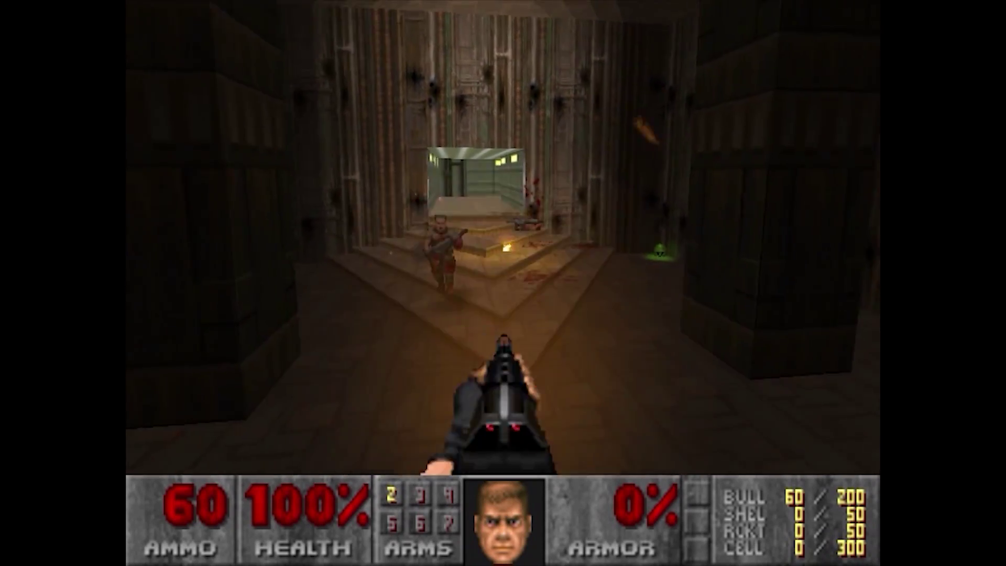
{"action": "key", "text": "Down"}
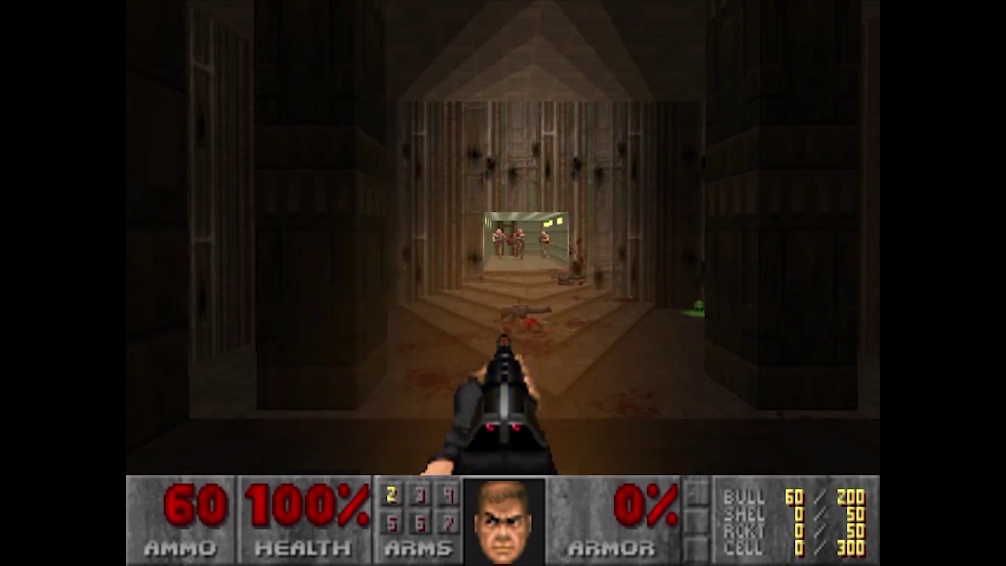
{"action": "key", "text": "Right"}
{"action": "key", "text": "Left"}
{"action": "key", "text": "Down"}
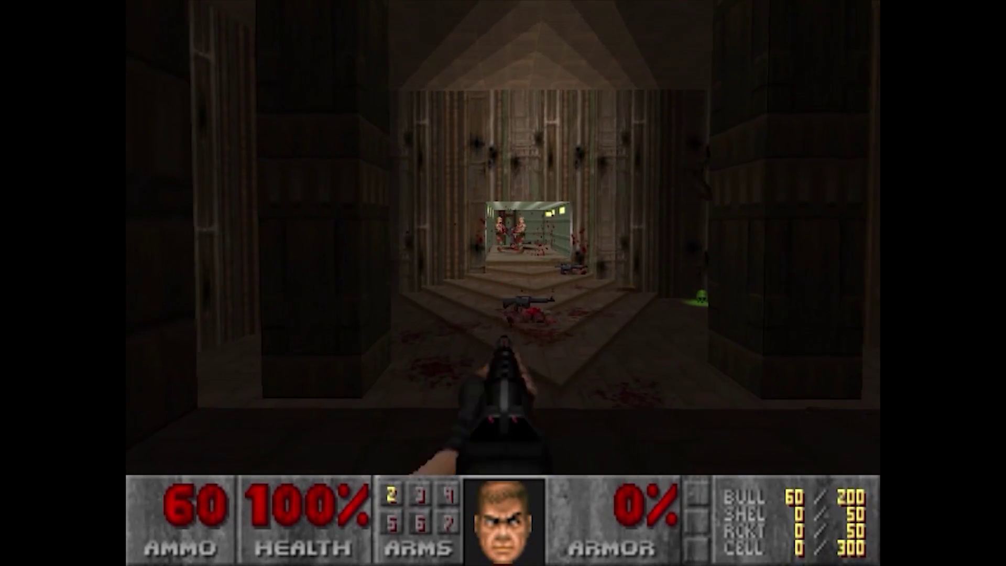
{"action": "key", "text": "Left"}
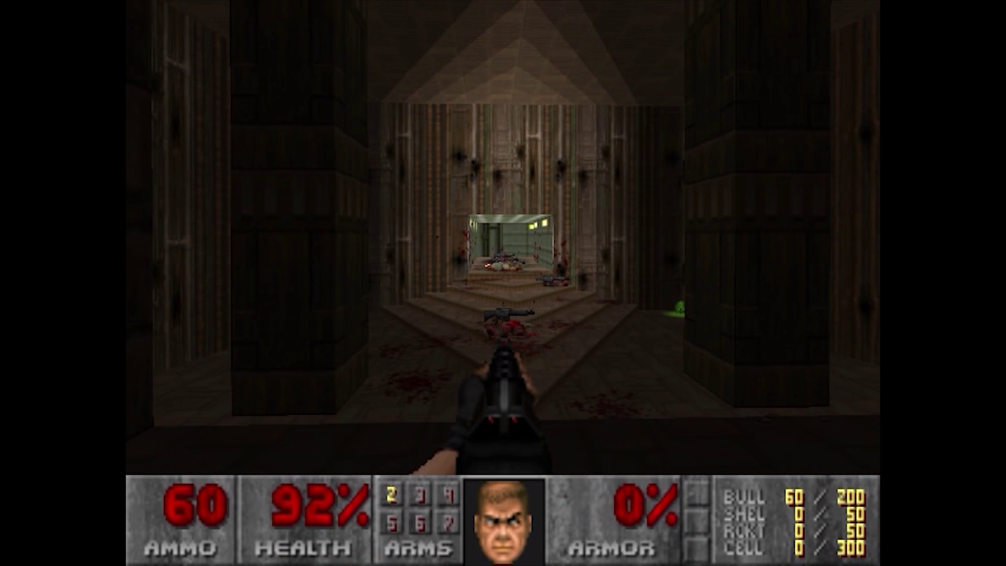
- Cross the dark side room and pick up the chainsaw from the ledge
{"action": "key", "text": "Right"}
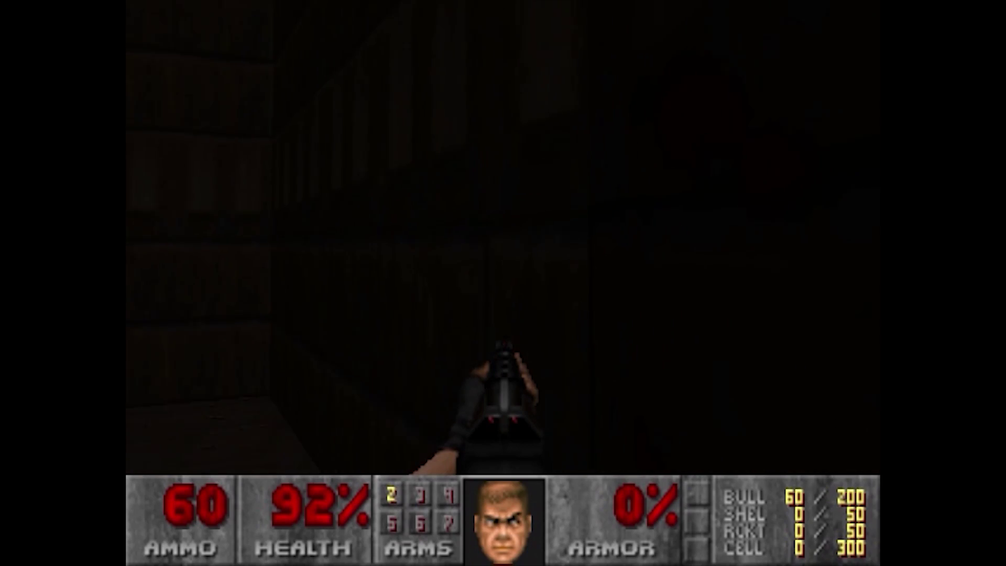
{"action": "key", "text": "Left"}
{"action": "key", "text": "Right"}
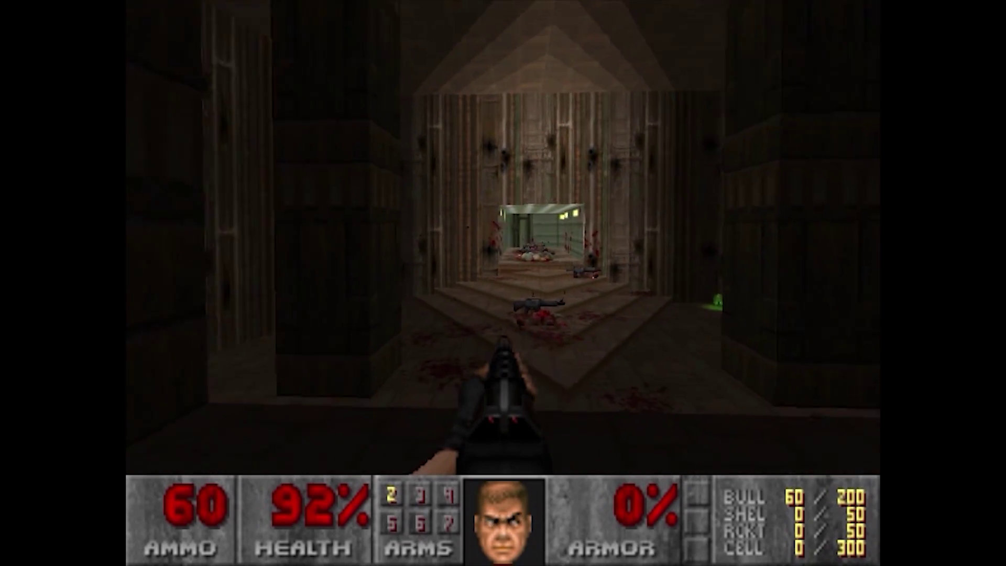
{"action": "key", "text": "Up"}
{"action": "key", "text": "Right"}
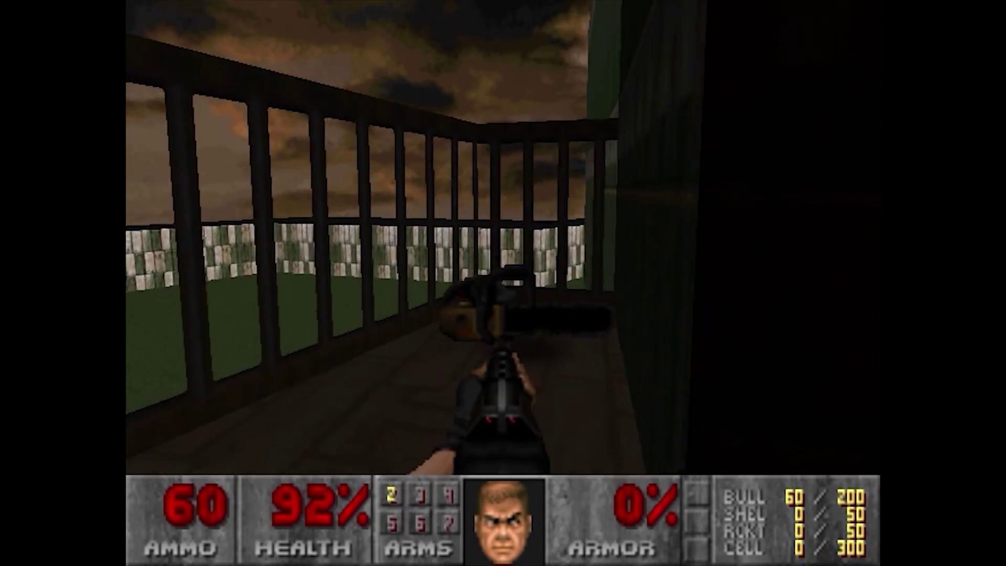
{"action": "key", "text": "Up"}
{"action": "key", "text": "Right"}
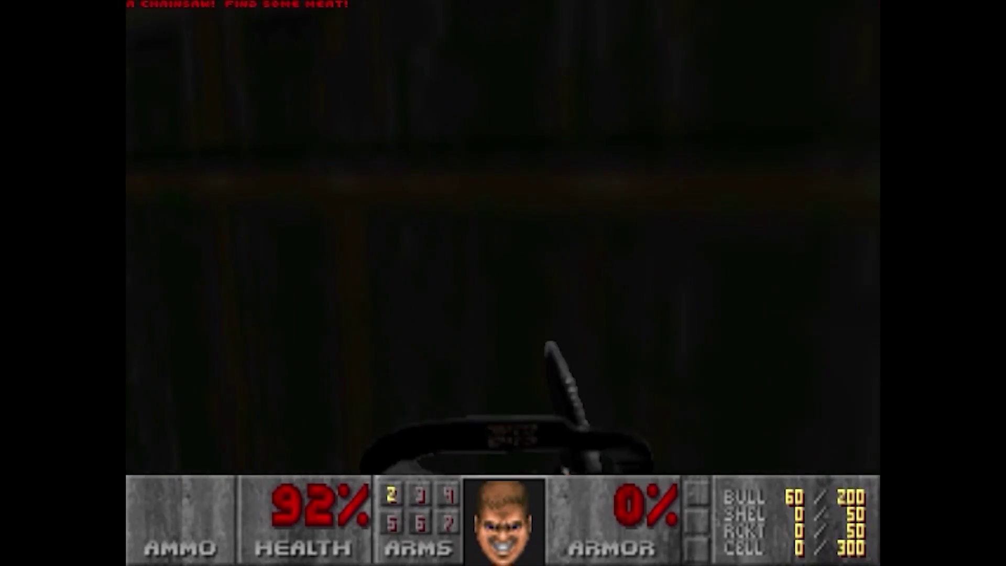
- Go through the lit opening into the bloody room and grab the assault rifle
{"action": "key", "text": "Left"}
{"action": "key", "text": "Right"}
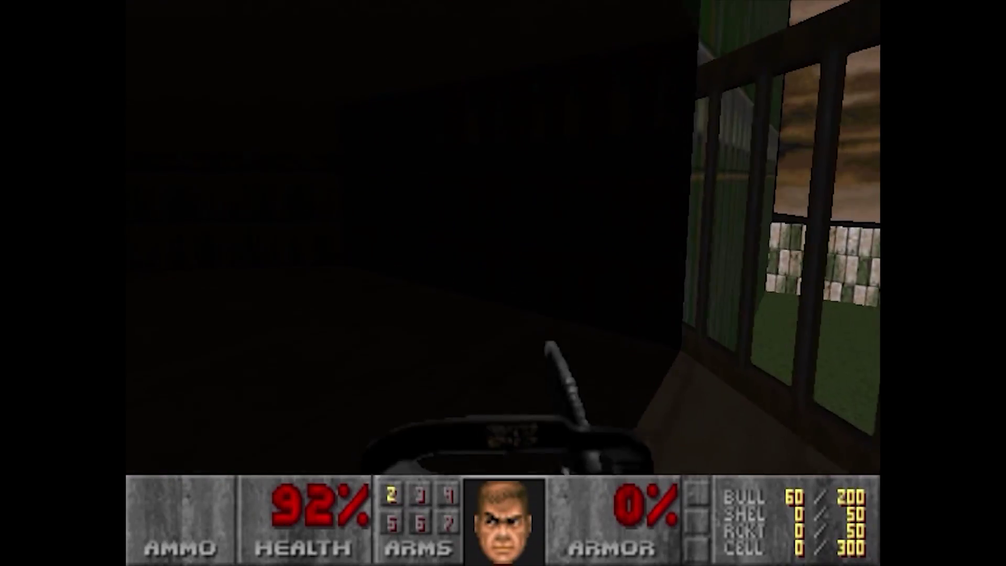
{"action": "key", "text": "Left"}
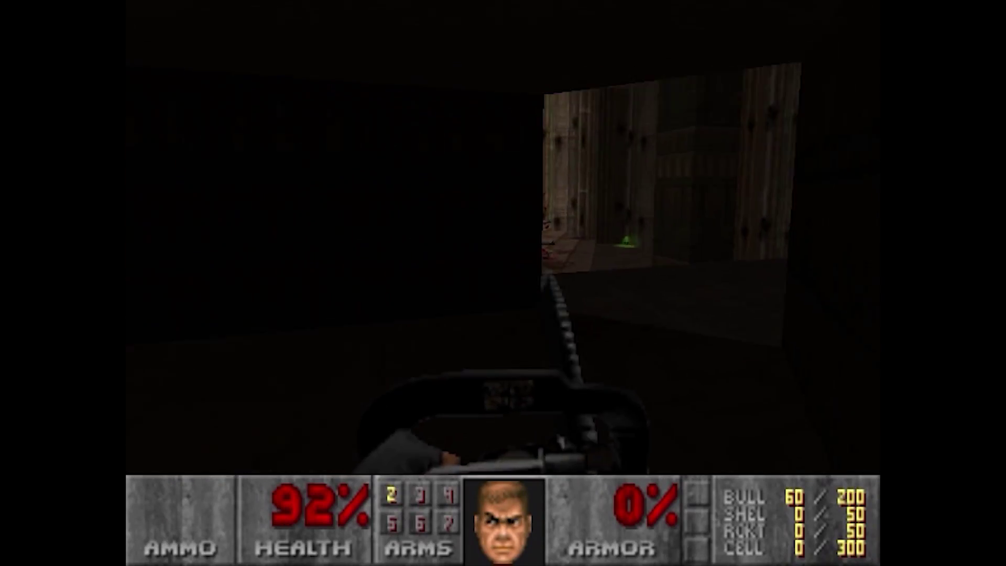
{"action": "key", "text": "Right"}
{"action": "key", "text": "Up"}
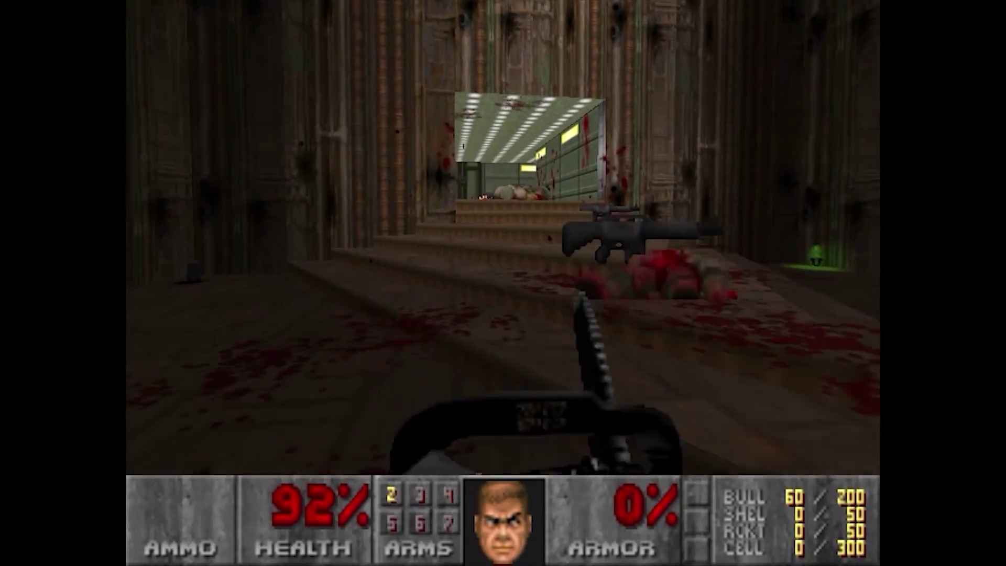
{"action": "key", "text": "Up"}
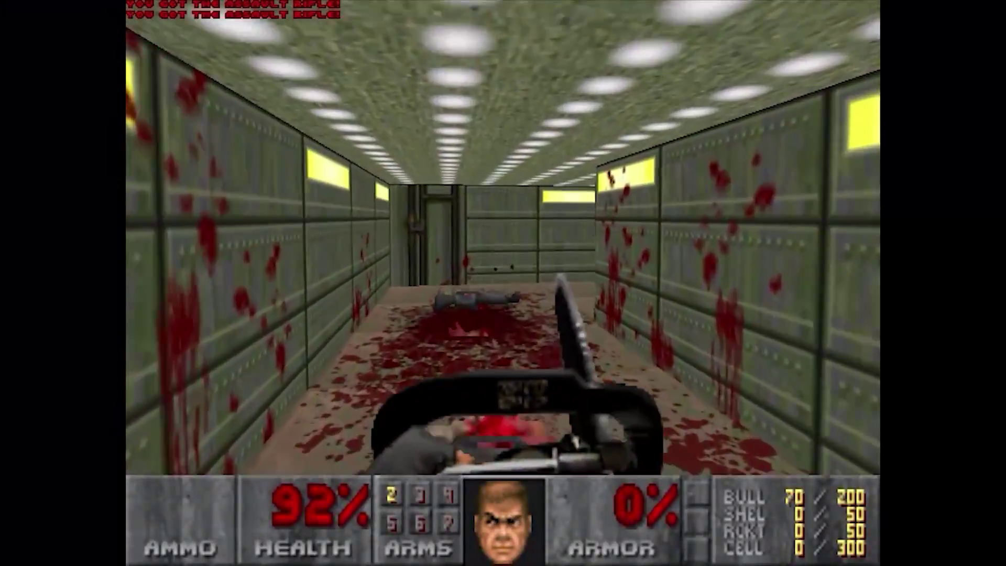